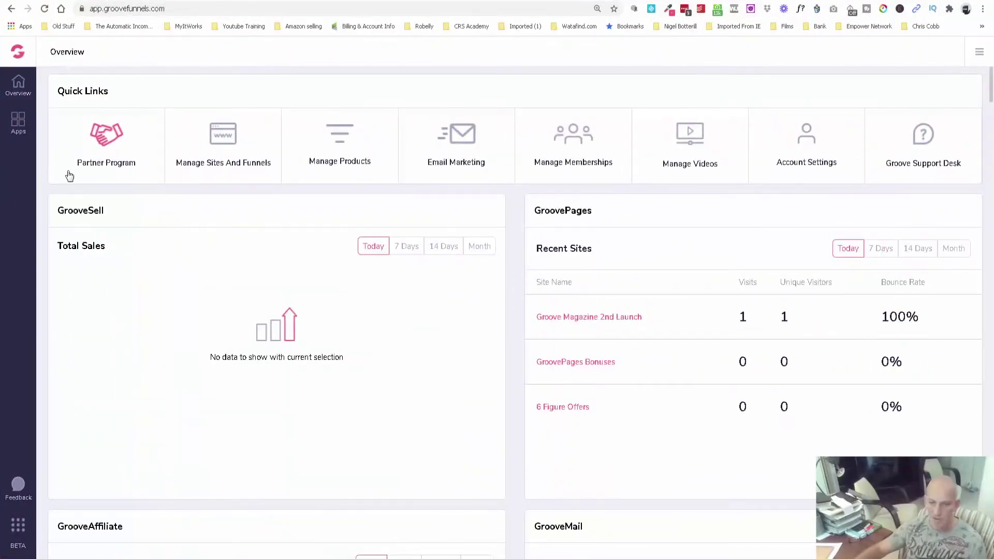
- Go to Manage Memberships > Content > Memberships and open the Portals list showing the 'test' portal
left_click(552, 152)
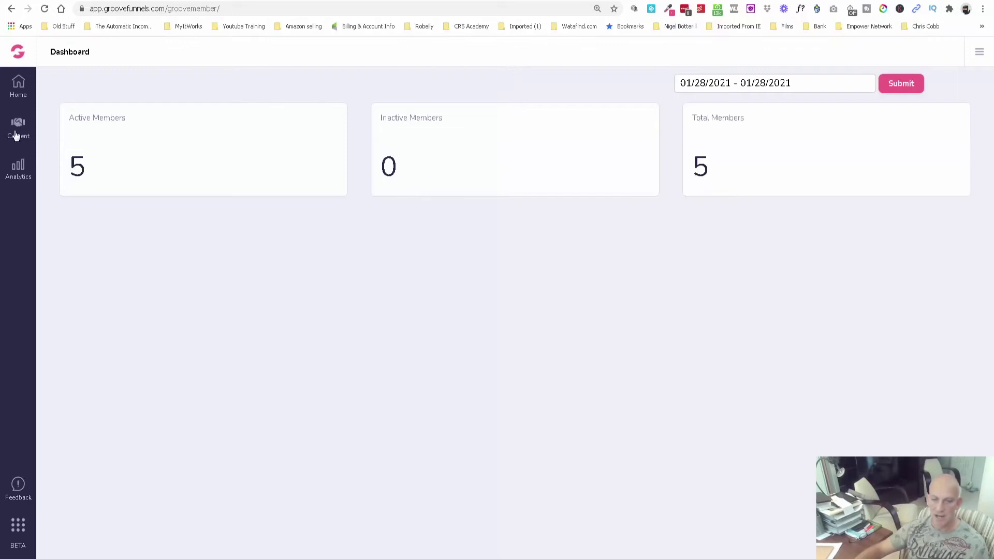
left_click(18, 130)
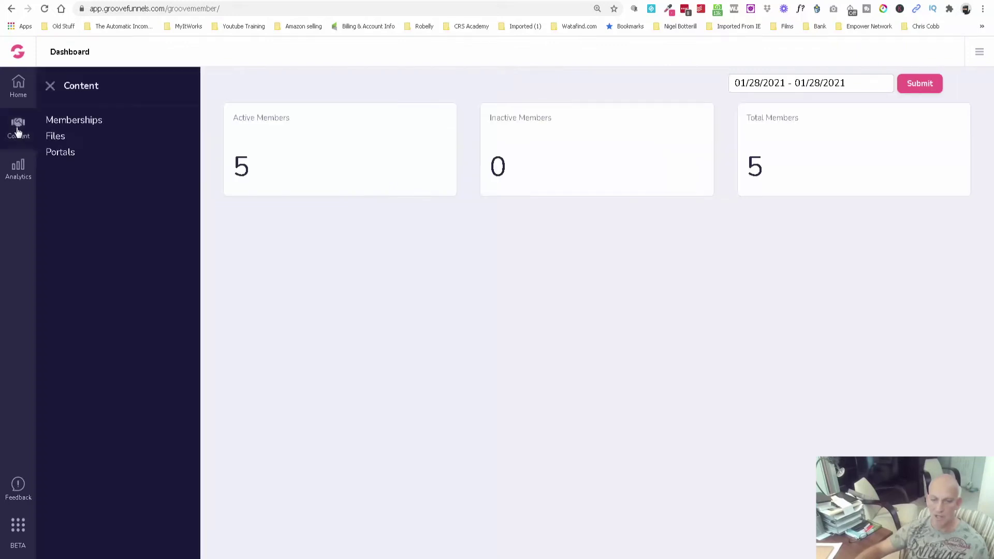
left_click(72, 122)
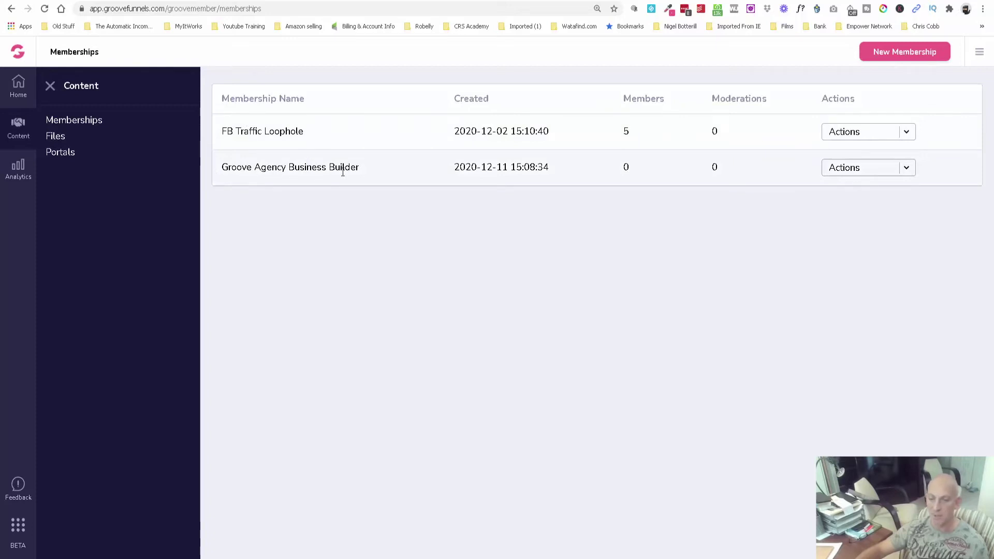
left_click(67, 155)
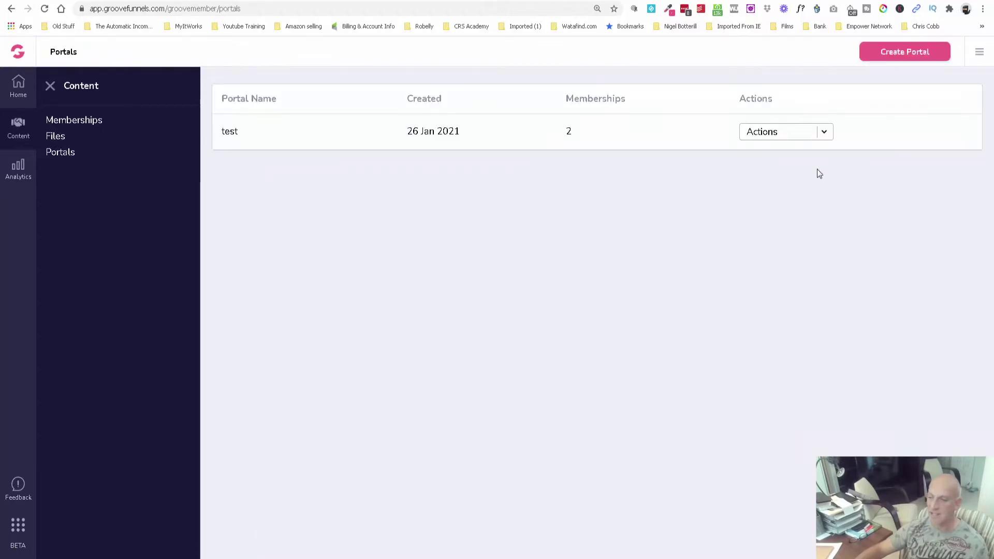
- Create the portal 'Funnels Qualified' with the space-free subdomain 'FunnelsQualified'
left_click(899, 55)
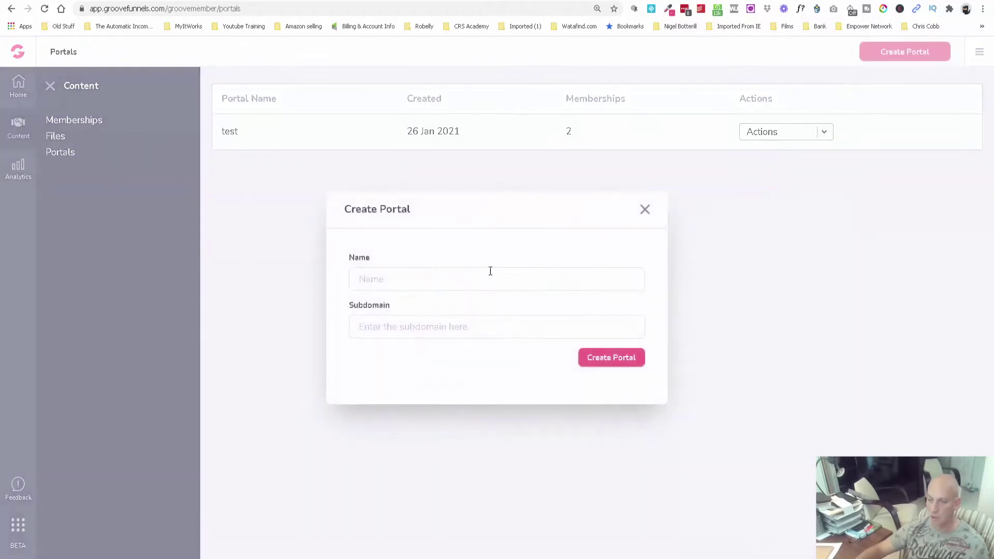
left_click(464, 278)
type("F")
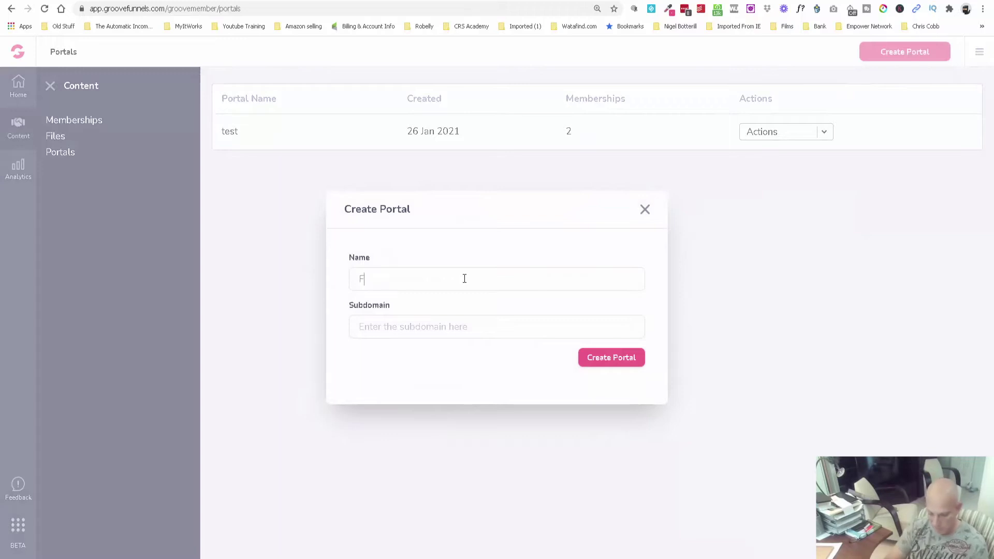
type("unnels Qualified")
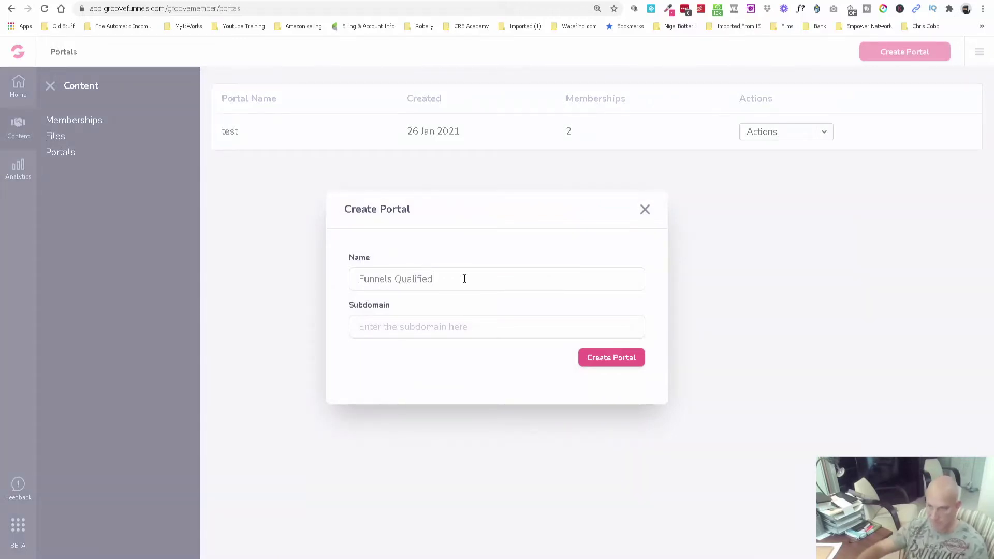
triple_click(410, 279)
key("ctrl+c")
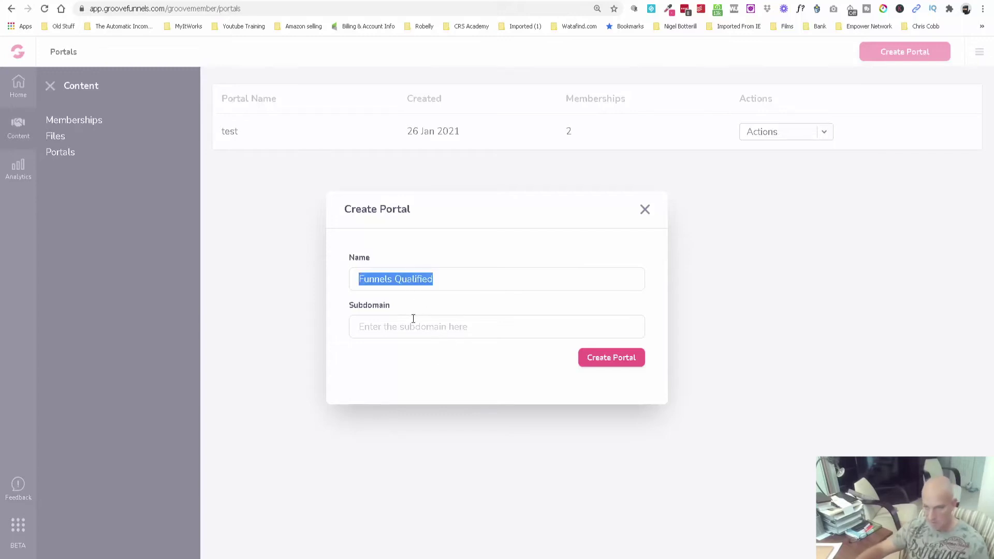
left_click(413, 326)
key("ctrl+v")
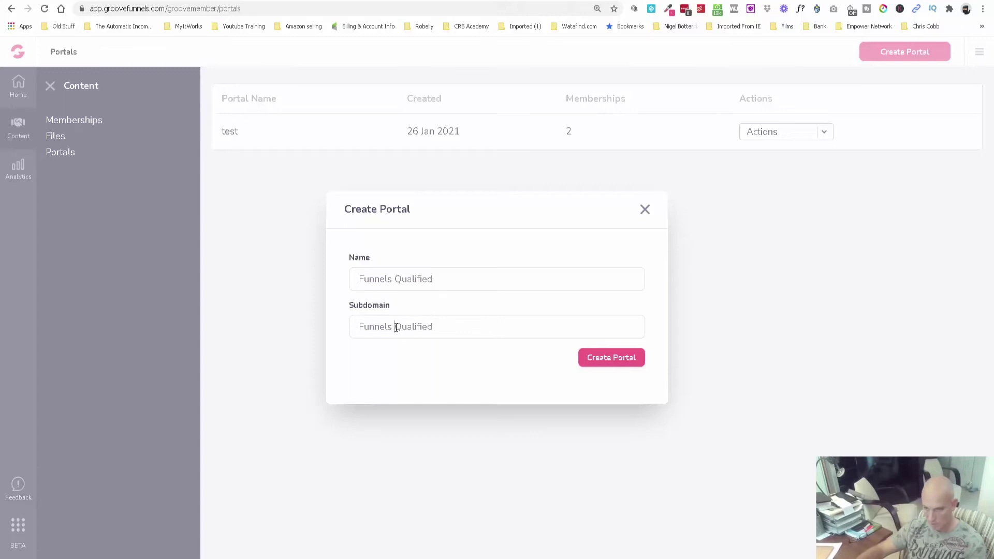
left_click(395, 327)
key("BackSpace")
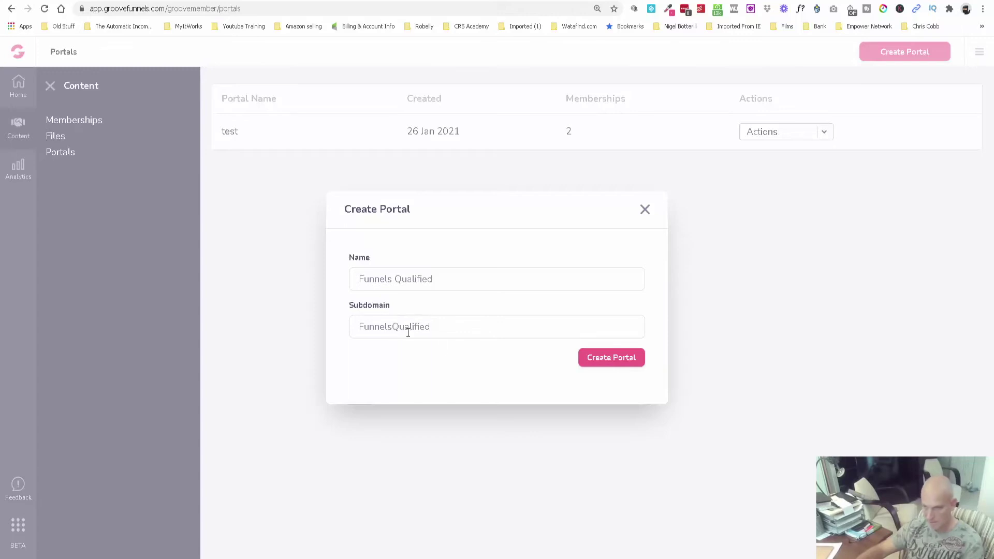
left_click(602, 362)
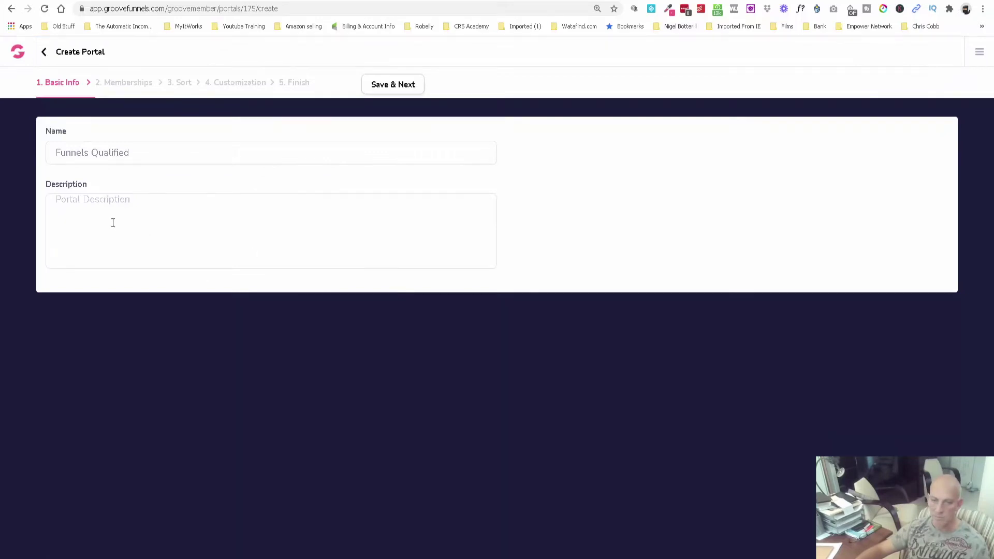
- Paste 'Funnels Qualified' as the portal description and save the basic info
key("ctrl+v")
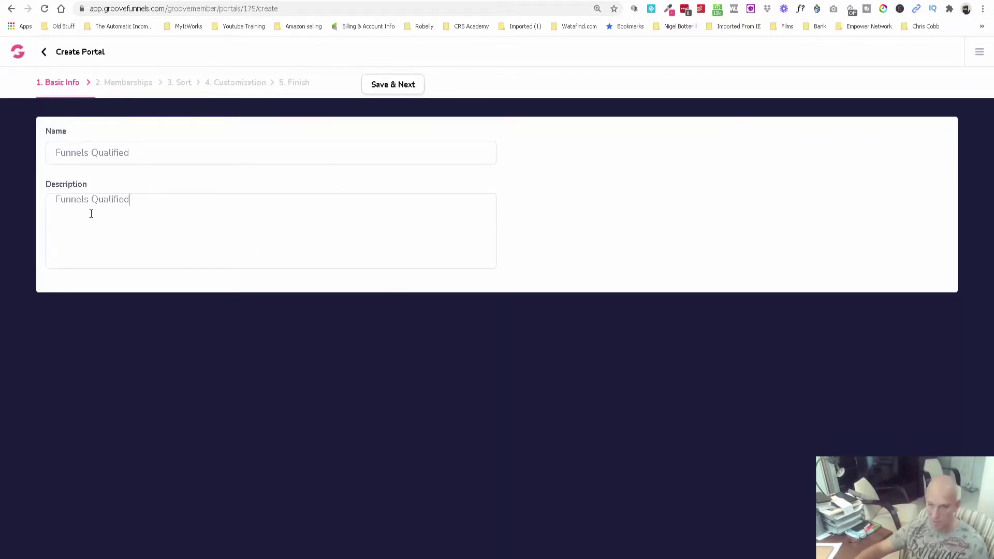
left_click(389, 87)
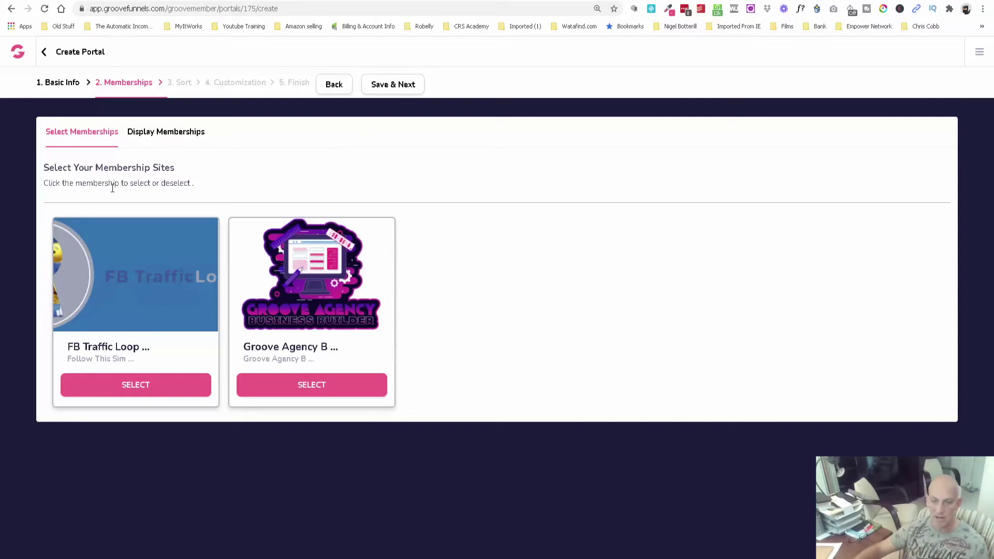
- Select the FB Traffic Loop and Groove Agency memberships, display all, and keep their order
left_click(131, 391)
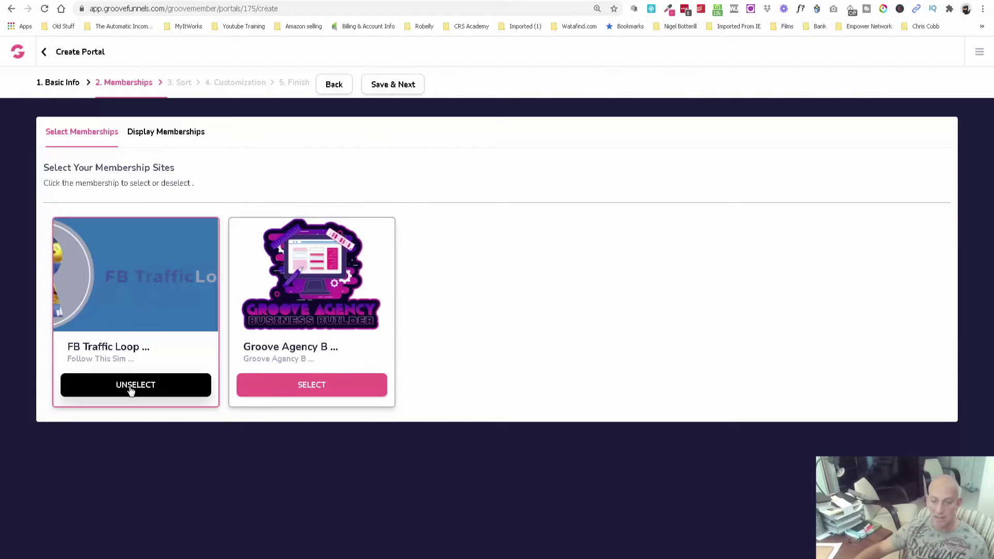
left_click(313, 393)
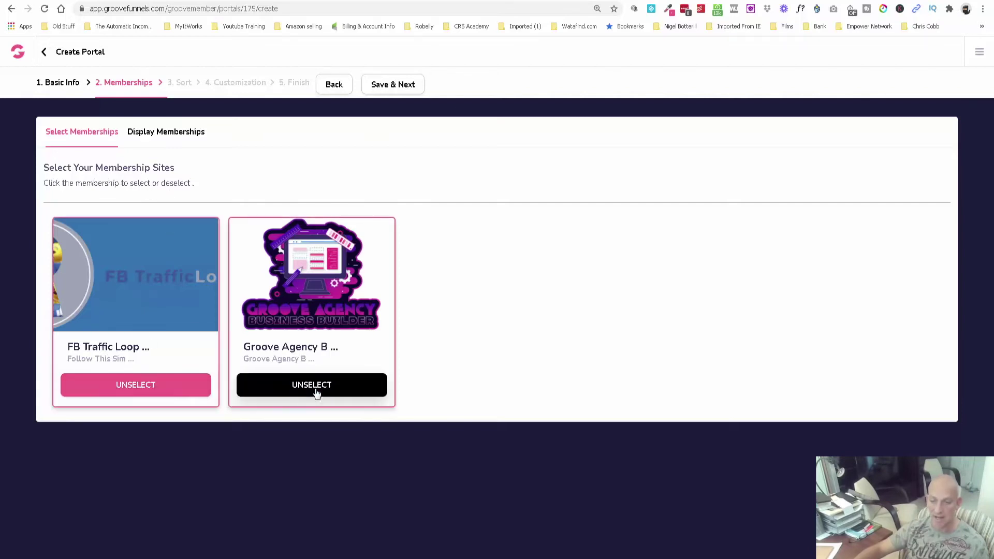
left_click(166, 133)
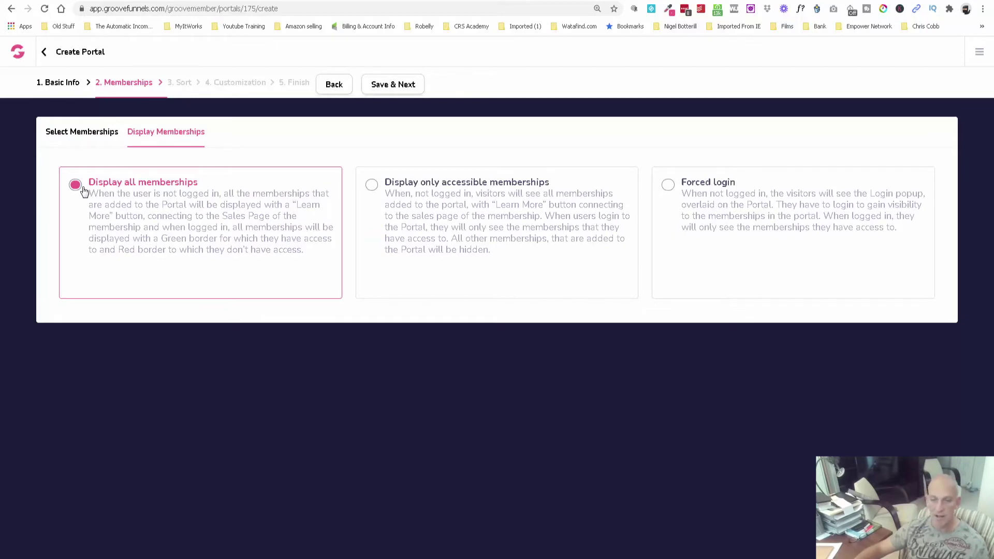
left_click(403, 87)
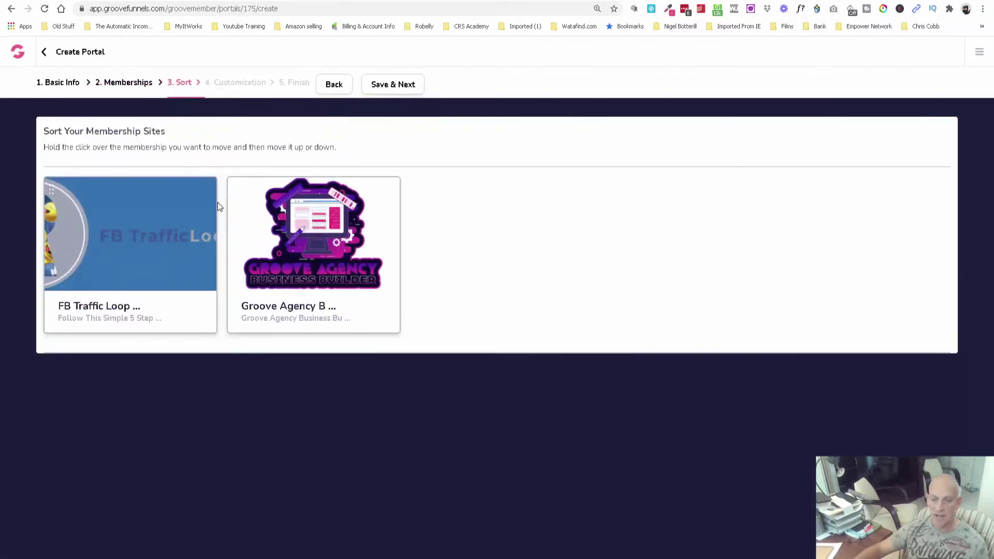
mouse_move(174, 244)
left_mouse_down()
mouse_move(322, 243)
mouse_move(170, 243)
left_mouse_up()
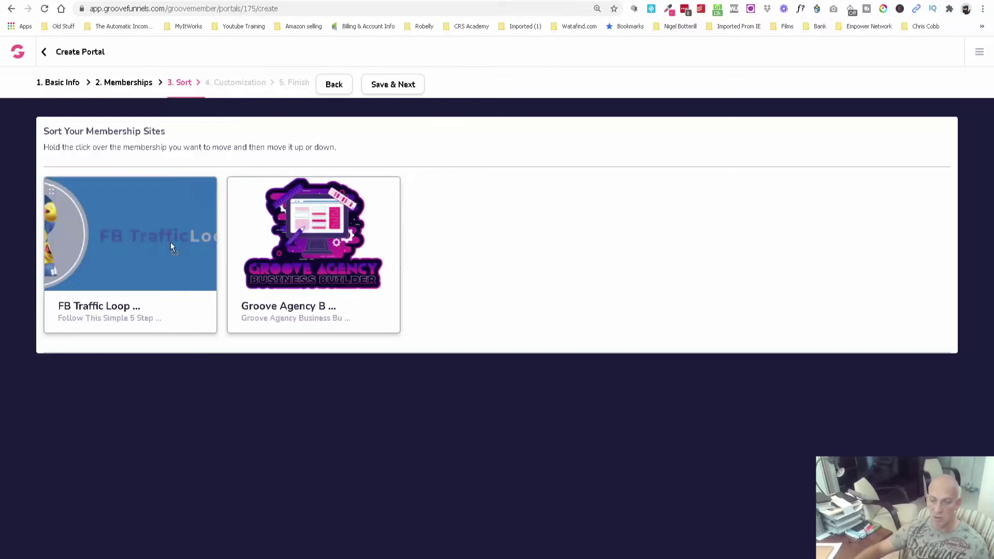
left_click(398, 85)
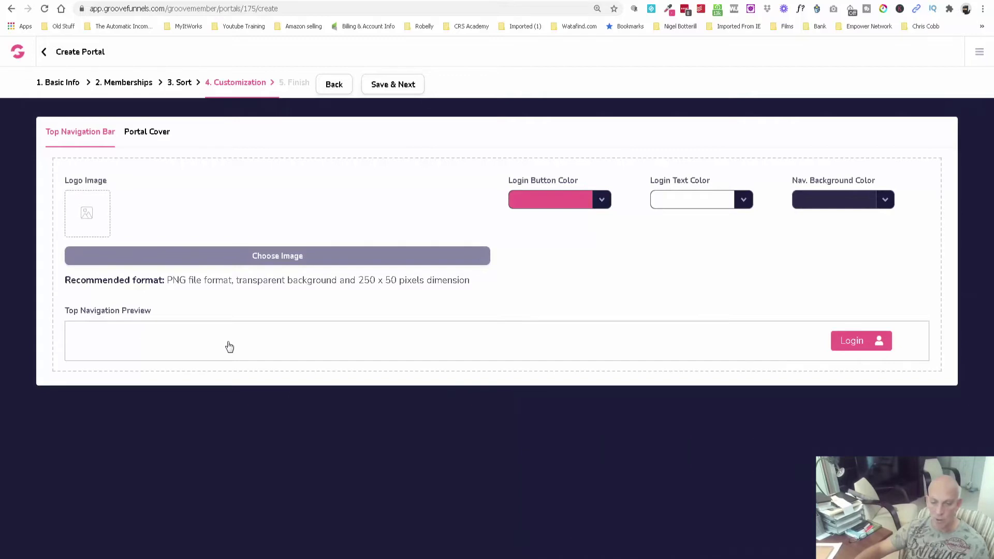
- Set the Funnels Qualified logo in the top navigation bar and keep the #FD6481 login button colour
left_click(251, 261)
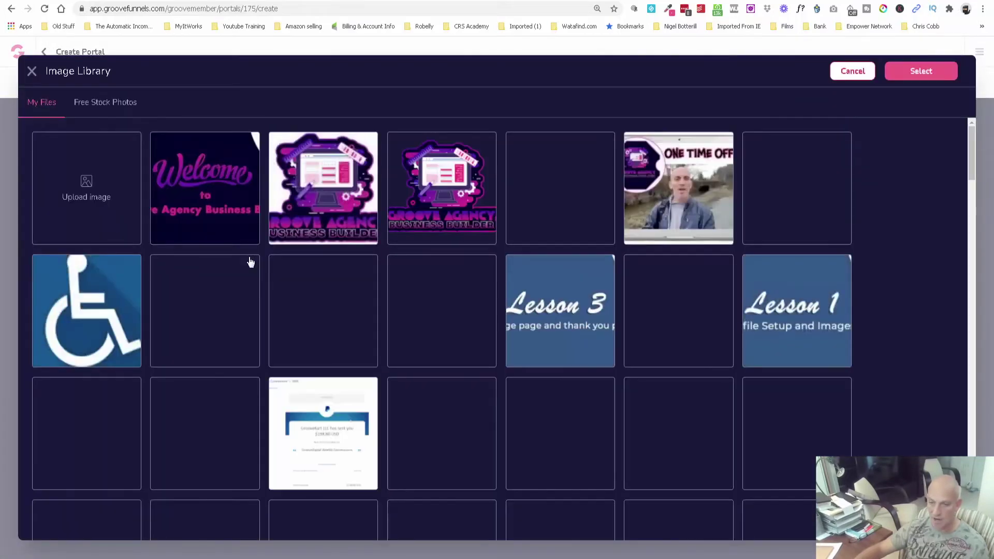
scroll(267, 270, "down", 20)
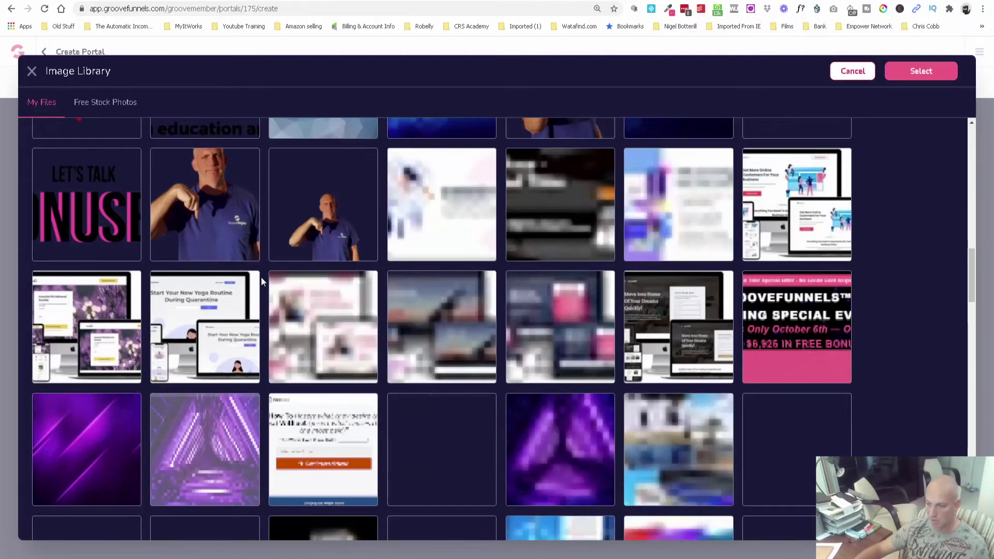
scroll(261, 278, "down", 10)
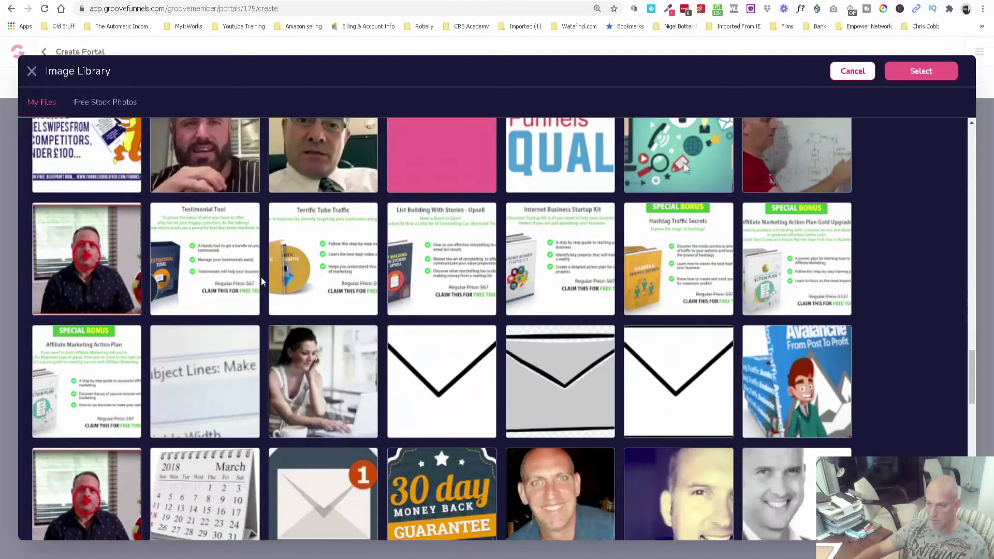
left_click(548, 131)
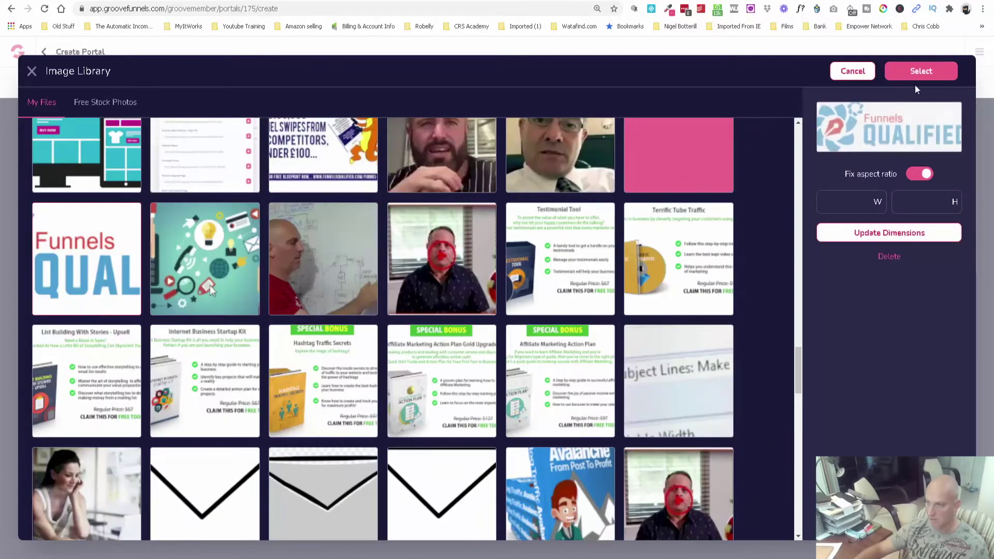
left_click(930, 76)
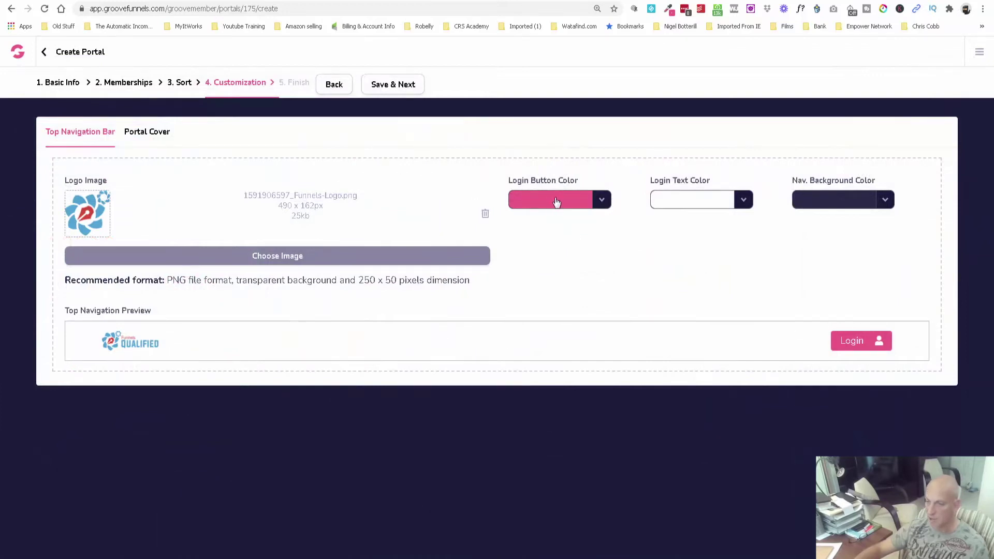
left_click(574, 202)
left_click(574, 202)
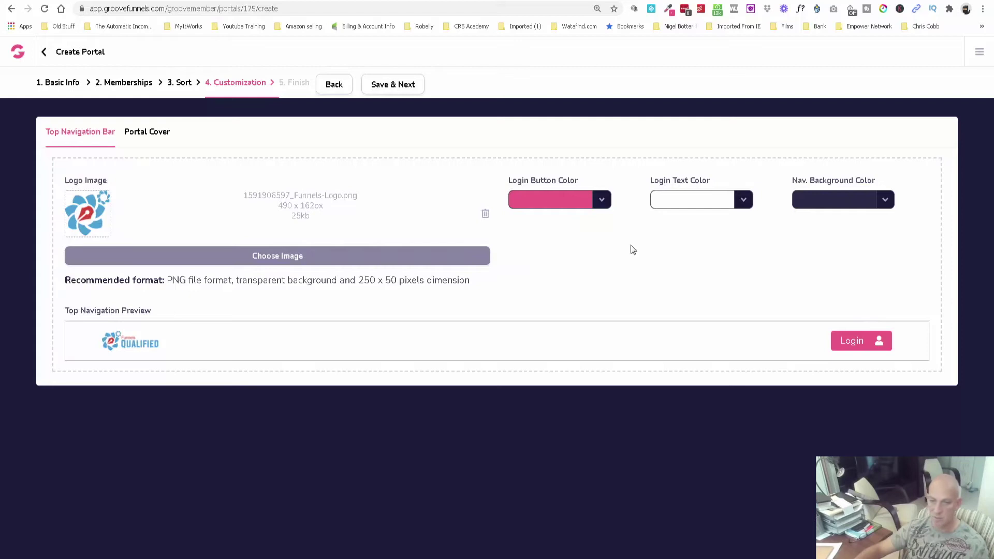
- Enable the custom portal cover and add the Welcome banner as its marquee image
left_click(156, 135)
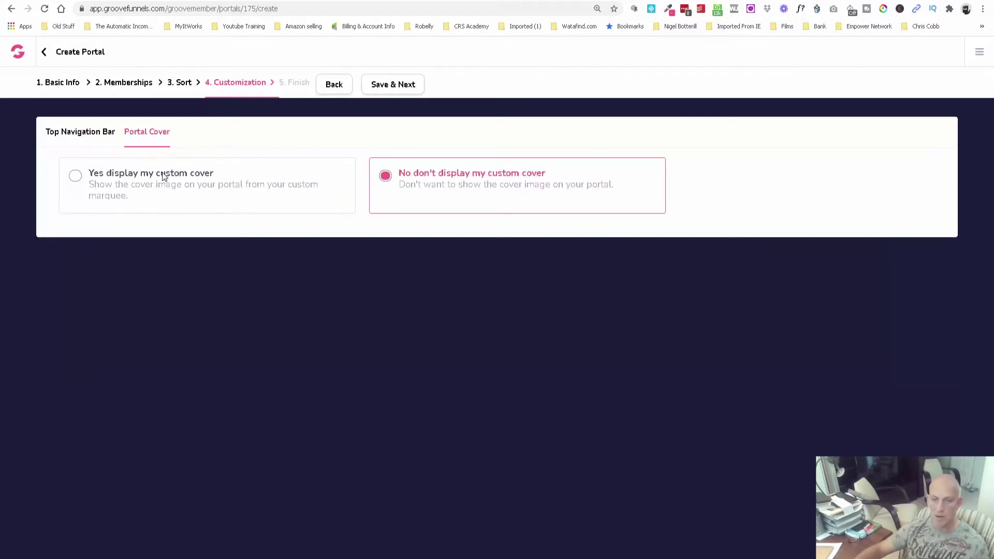
left_click(76, 177)
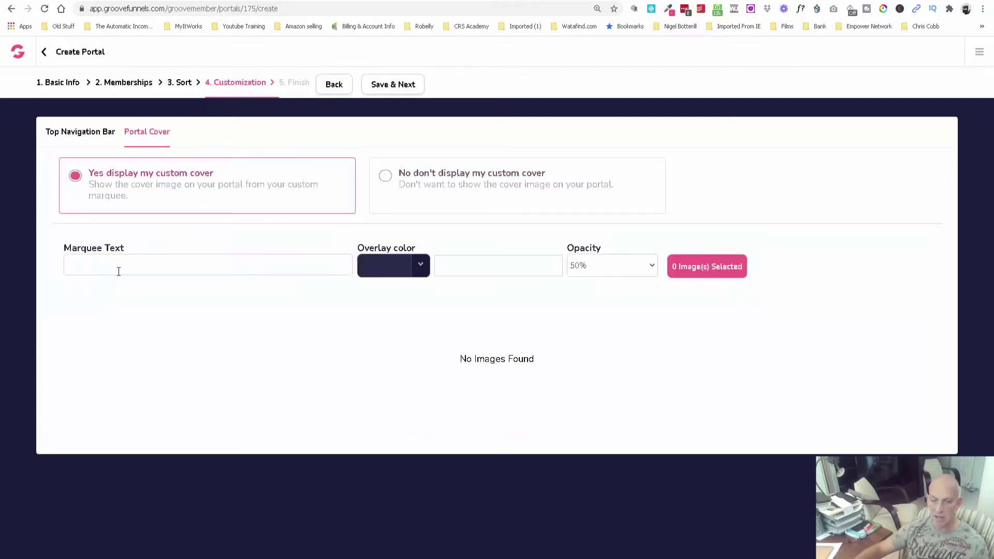
left_click(679, 275)
left_click(358, 310)
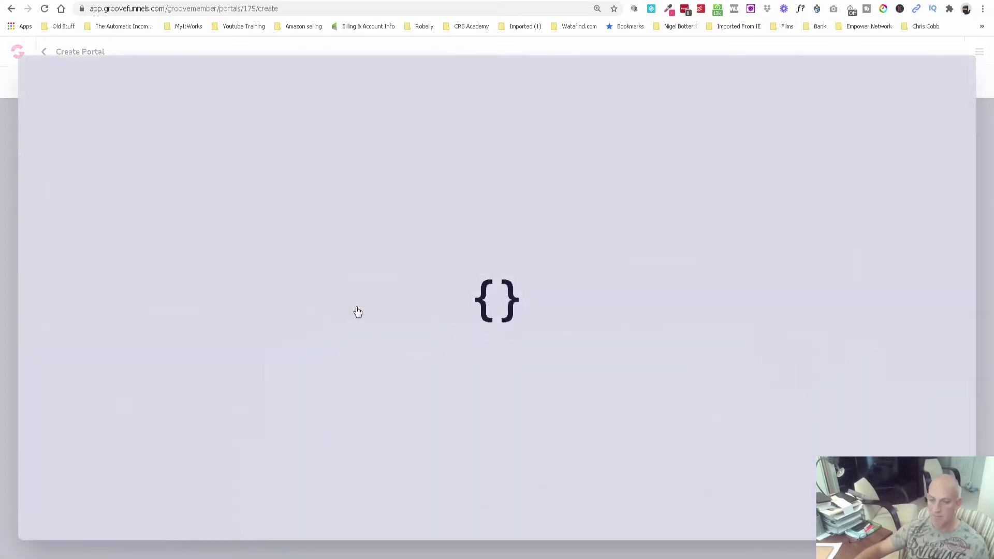
left_click(217, 196)
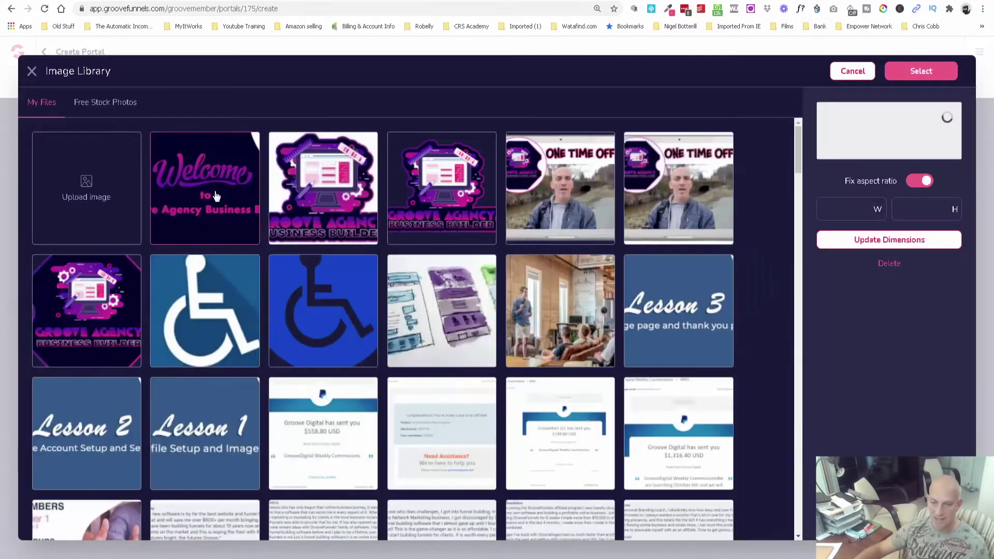
left_click(920, 72)
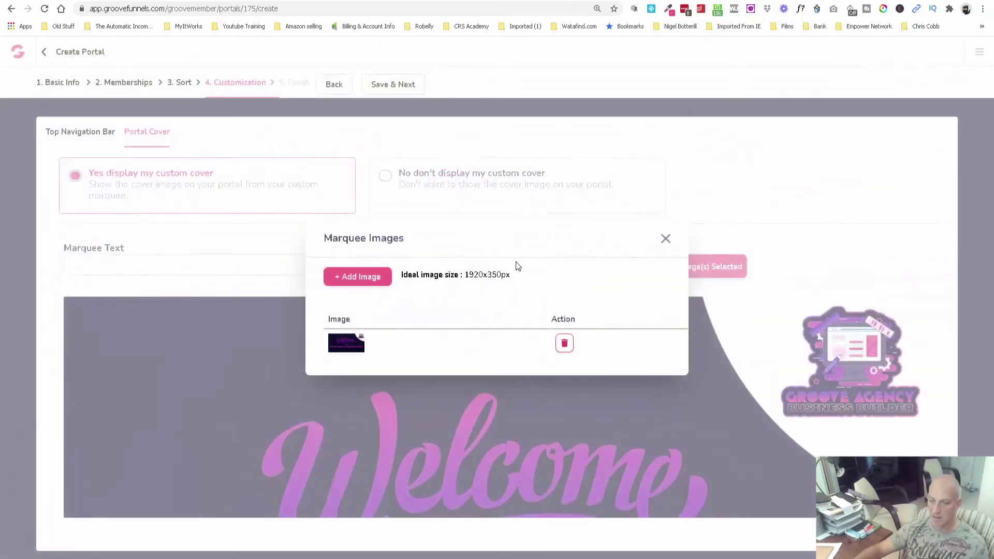
left_click(666, 239)
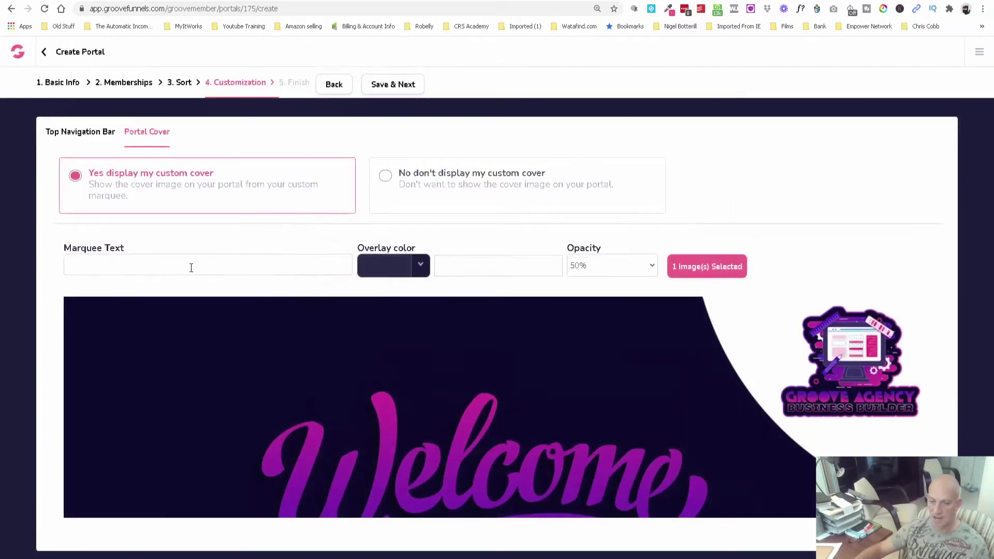
- Leave the marquee text empty and save the customization to finish the portal
type("T")
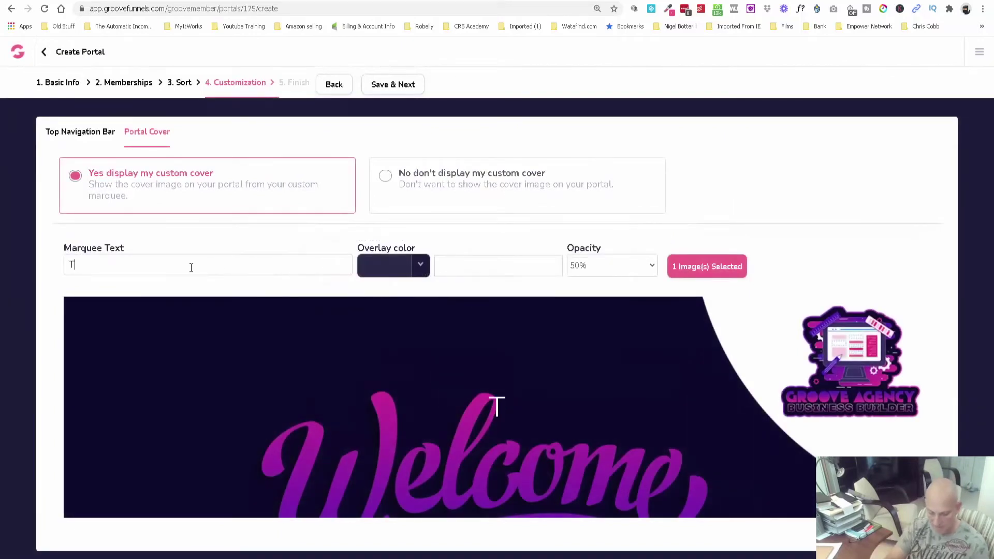
type("ets text")
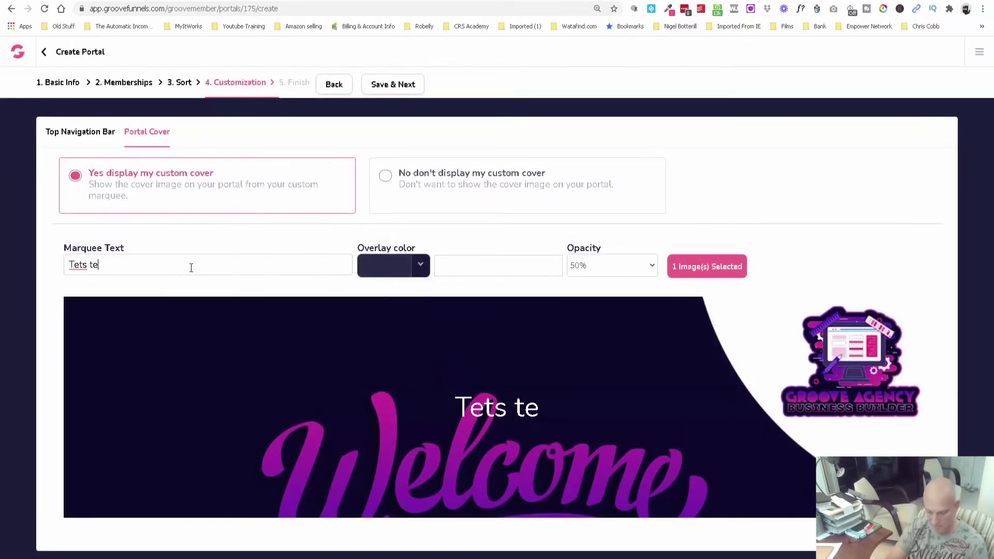
key("BackSpace")
key("BackSpace")
key("BackSpace")
key("BackSpace")
key("BackSpace")
key("BackSpace")
key("BackSpace")
key("BackSpace")
key("BackSpace")
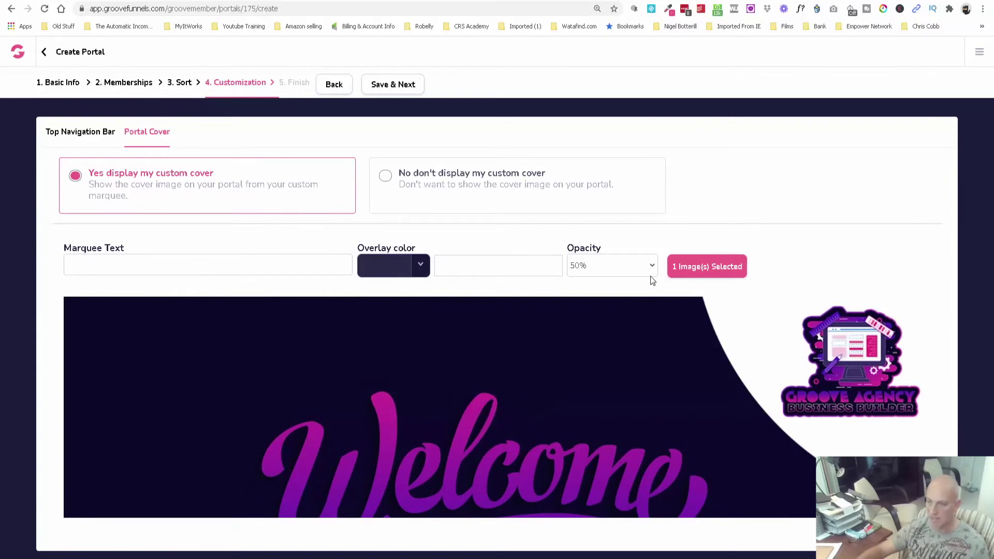
scroll(646, 369, "down", 1)
scroll(646, 372, "up", 1)
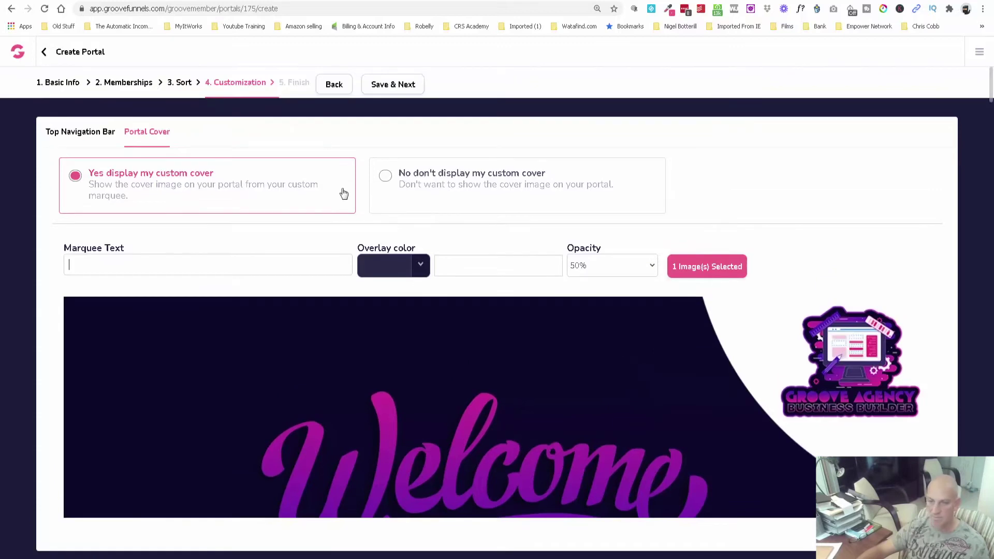
left_click(384, 87)
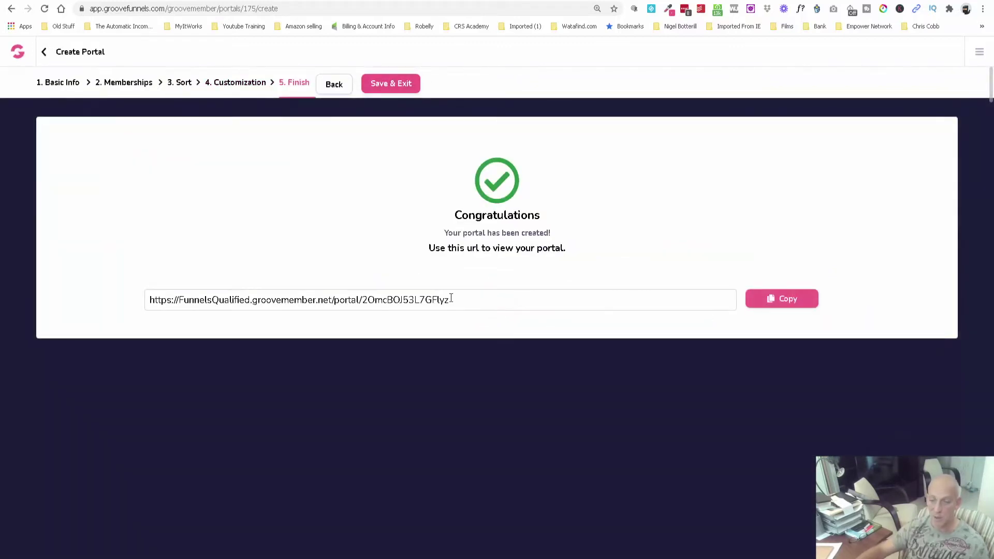
- Copy the Funnels Qualified portal URL and load the live portal in a new browser tab
left_click(782, 299)
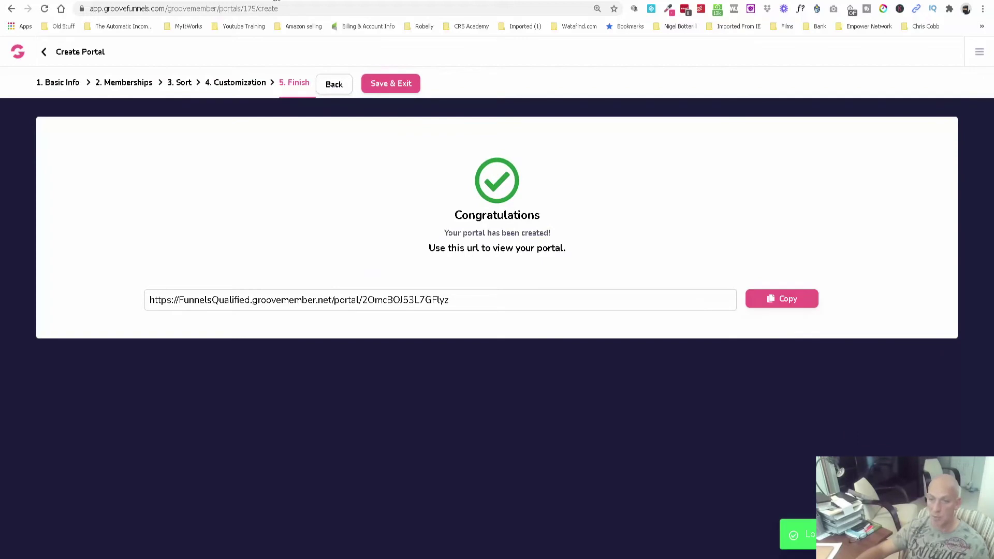
key("ctrl+t")
right_click(213, 7)
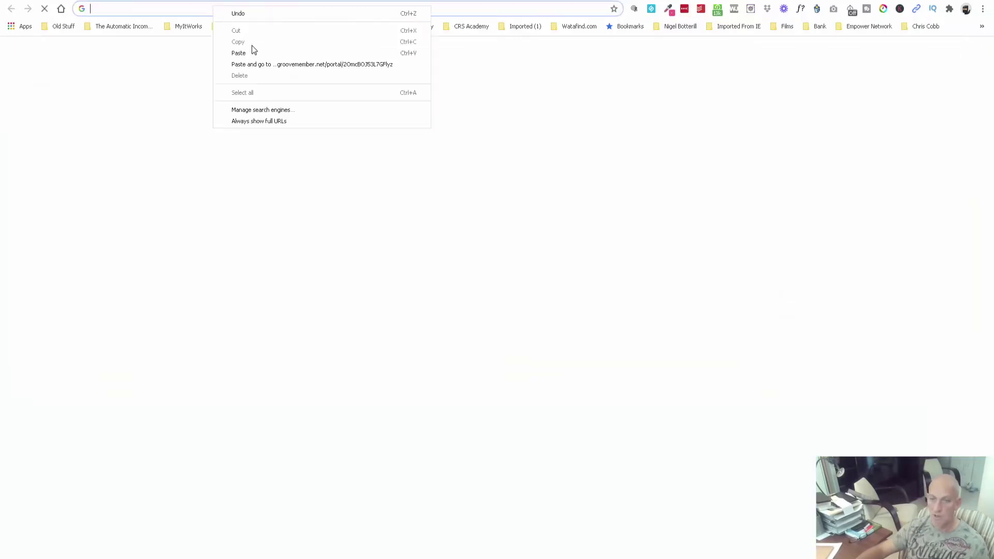
left_click(273, 63)
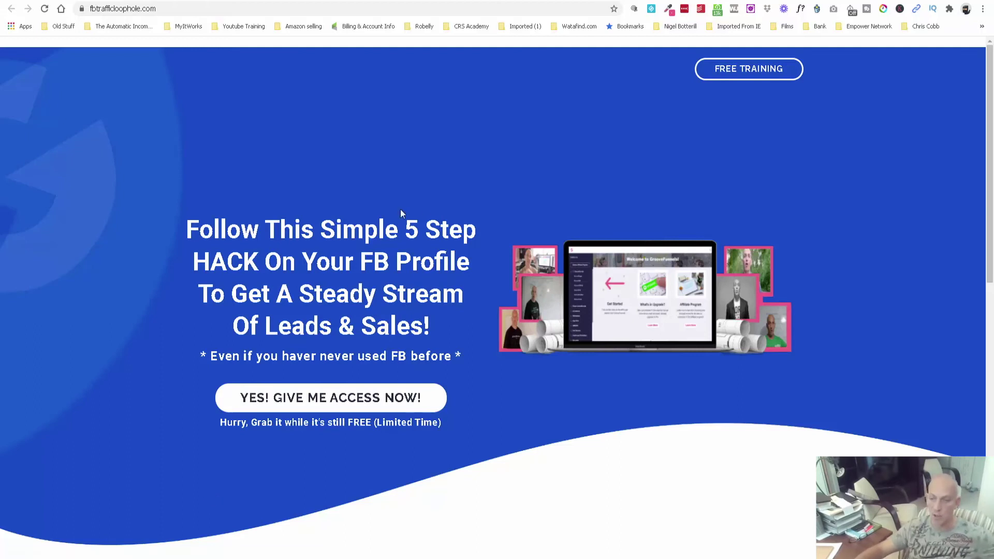
scroll(400, 213, "down", 7)
scroll(412, 215, "up", 7)
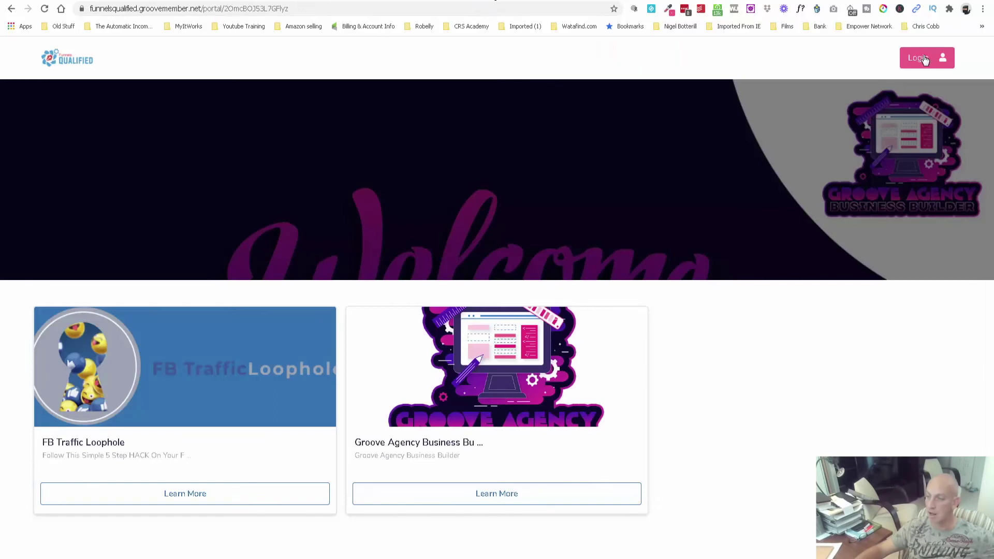
- Log in to the portal with the autofilled credentials and enter the FB Traffic Loophole course
left_click(925, 60)
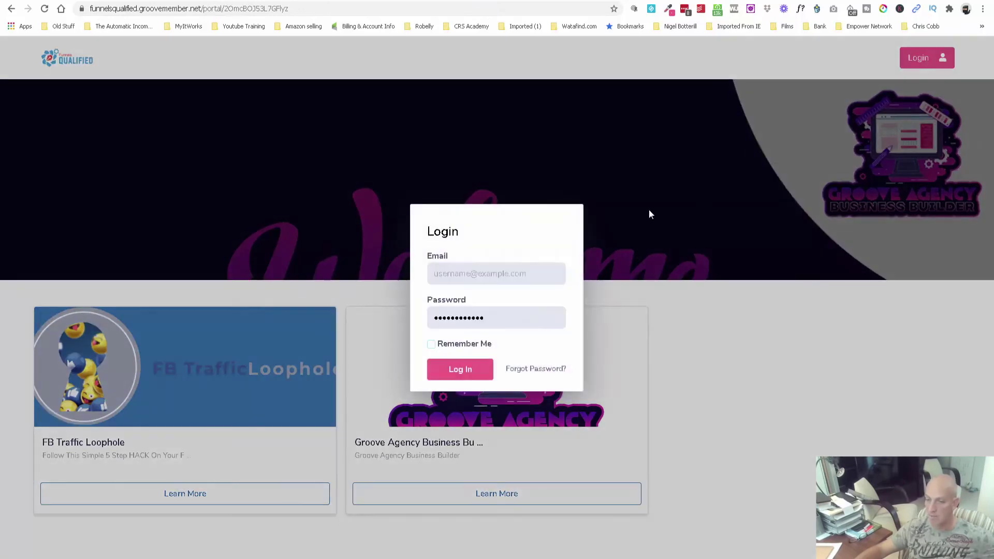
left_click(456, 372)
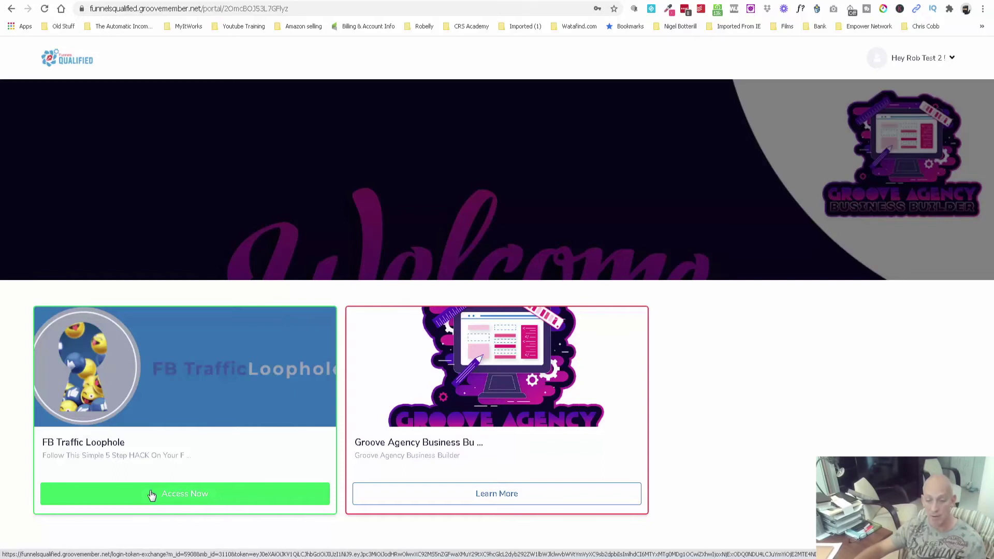
left_click(152, 495)
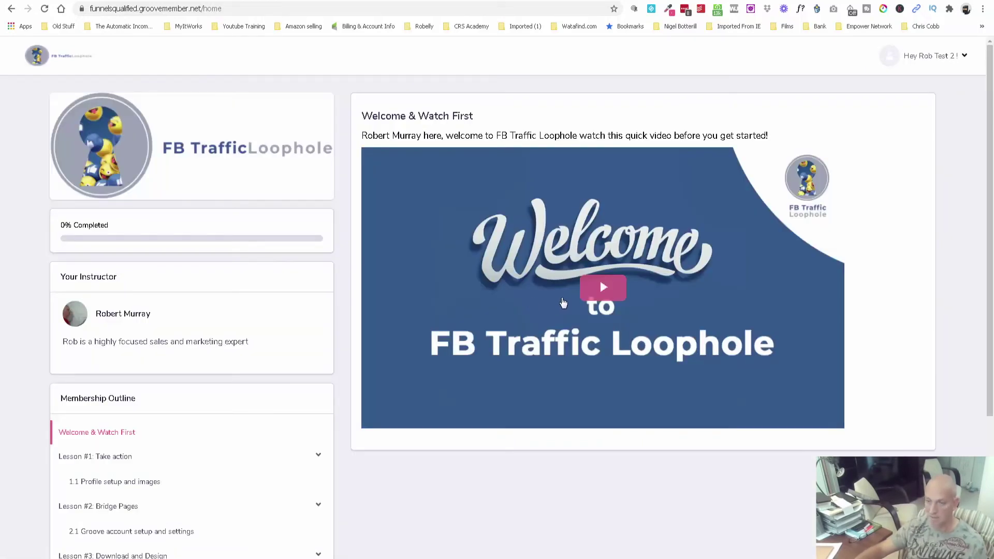
- Return from the course to the portal home via the account menu's Back to Portal
scroll(344, 342, "down", 4)
scroll(344, 344, "up", 4)
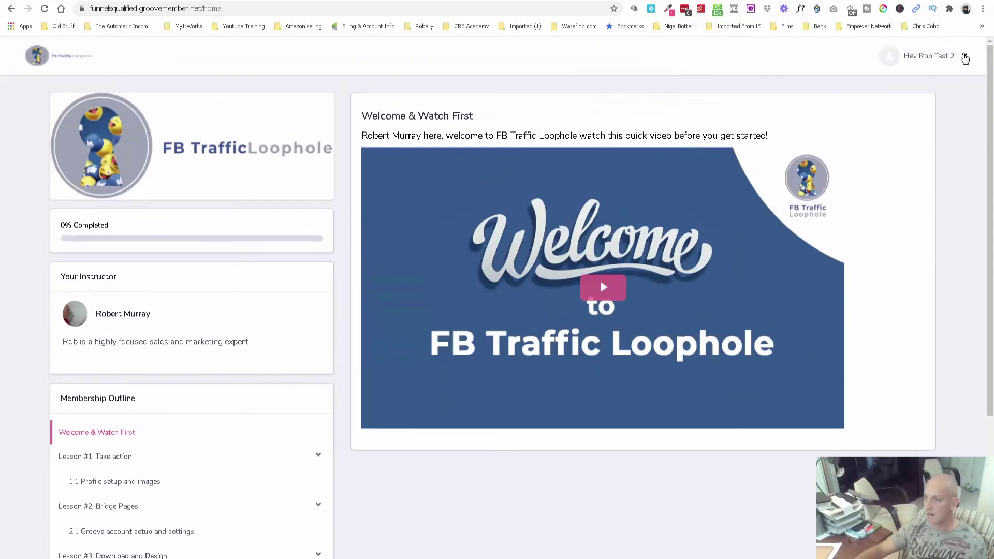
left_click(965, 57)
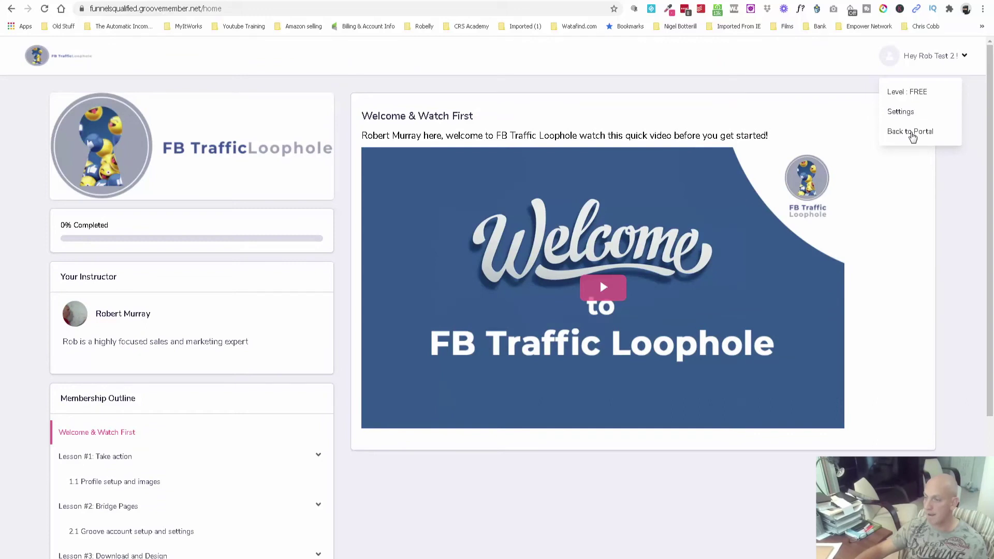
left_click(912, 133)
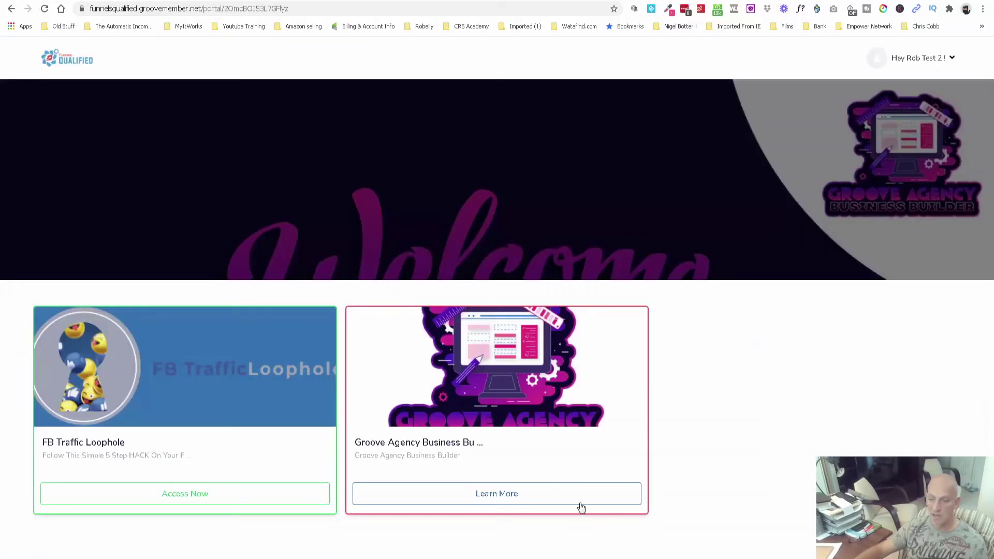